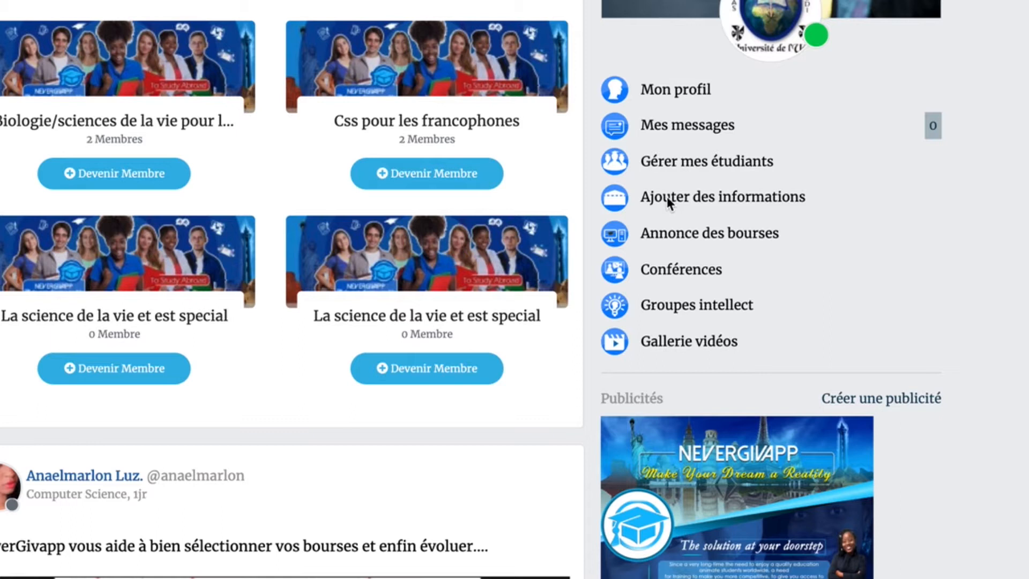
- Open Ajouter des informations and view the edit form for the educational institution's details, closing it without saving
double_click(667, 199)
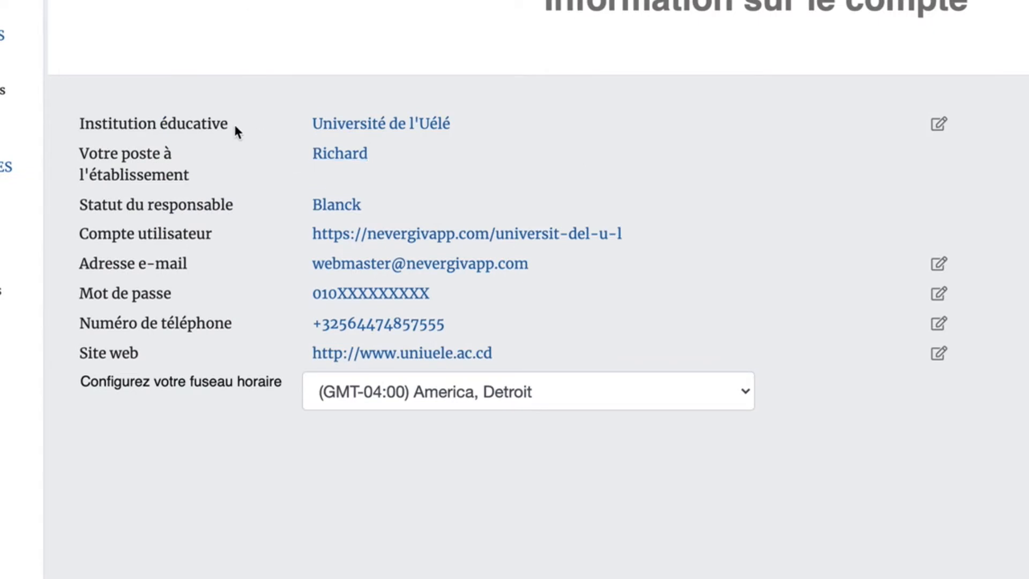
click(938, 122)
click(344, 216)
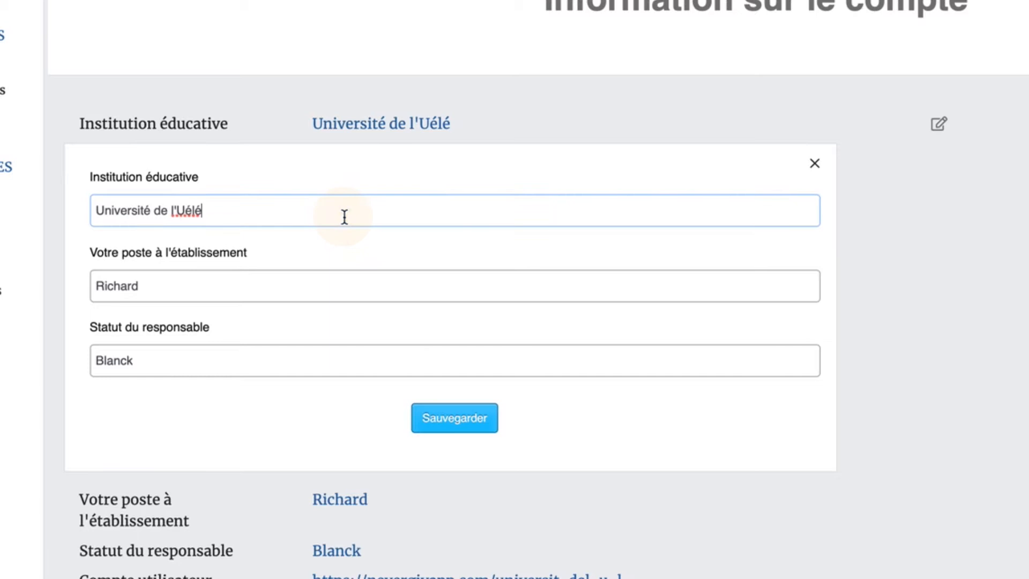
click(815, 164)
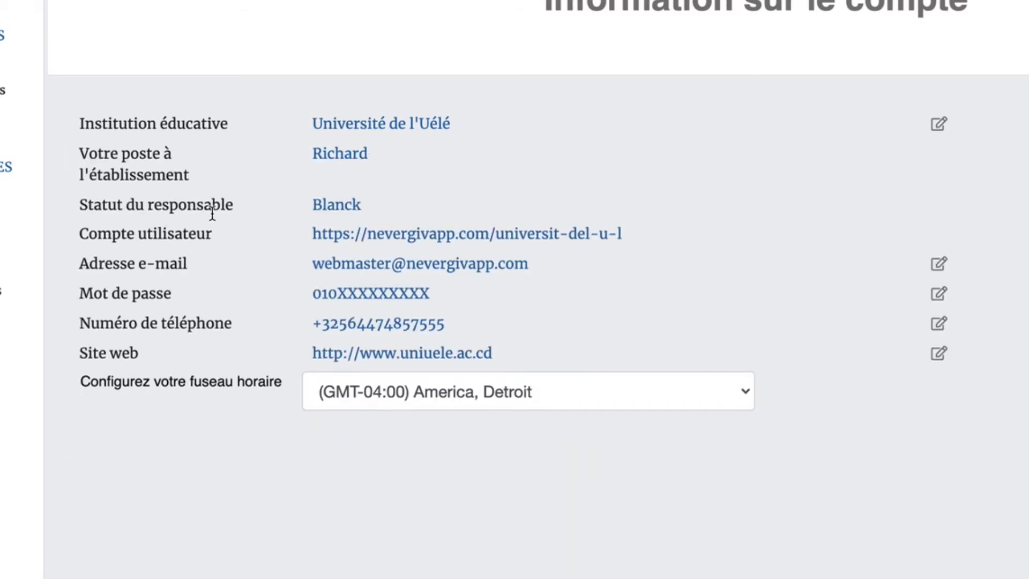
- View the available time zones for the account's Configurez votre fuseau horaire setting without choosing another one
scroll(323, 292, down, 2)
scroll(323, 292, down, 3)
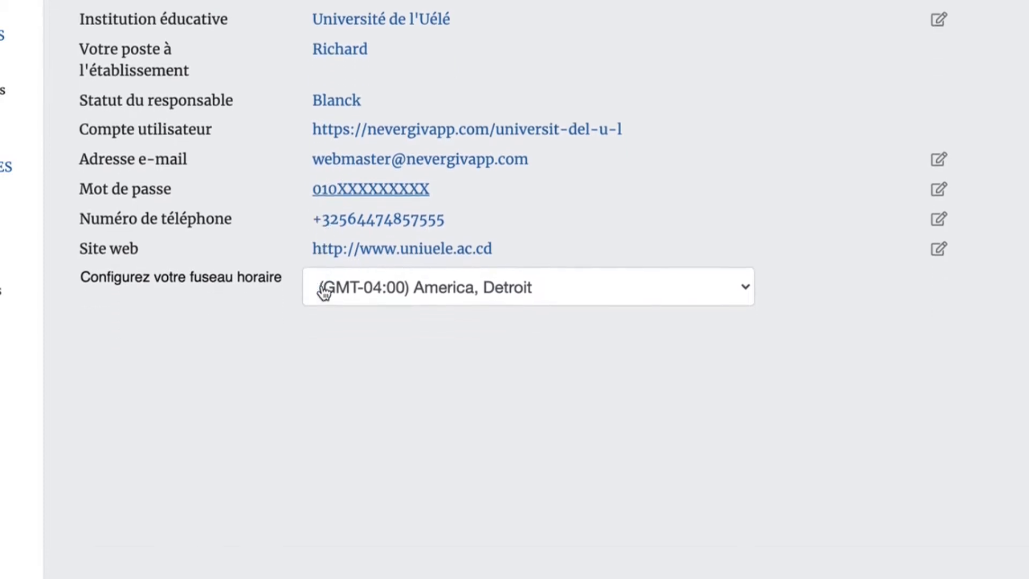
click(460, 289)
click(460, 288)
click(460, 288)
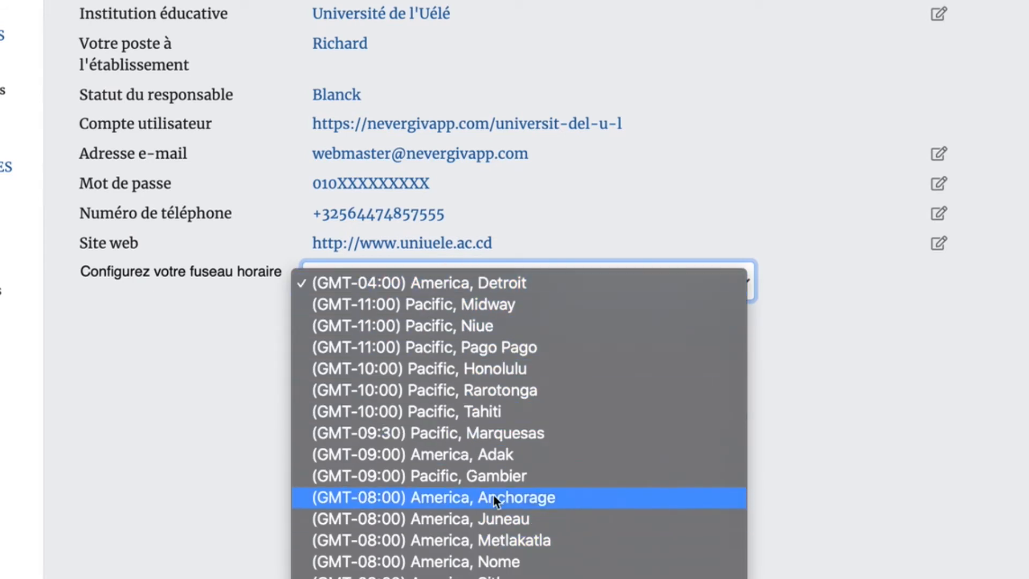
scroll(501, 474, down, 2)
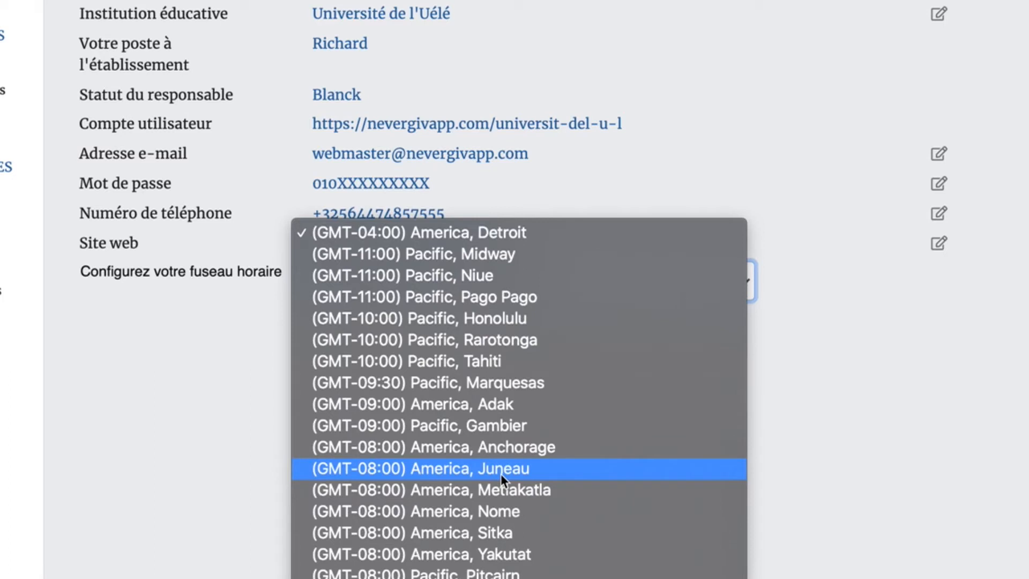
click(991, 406)
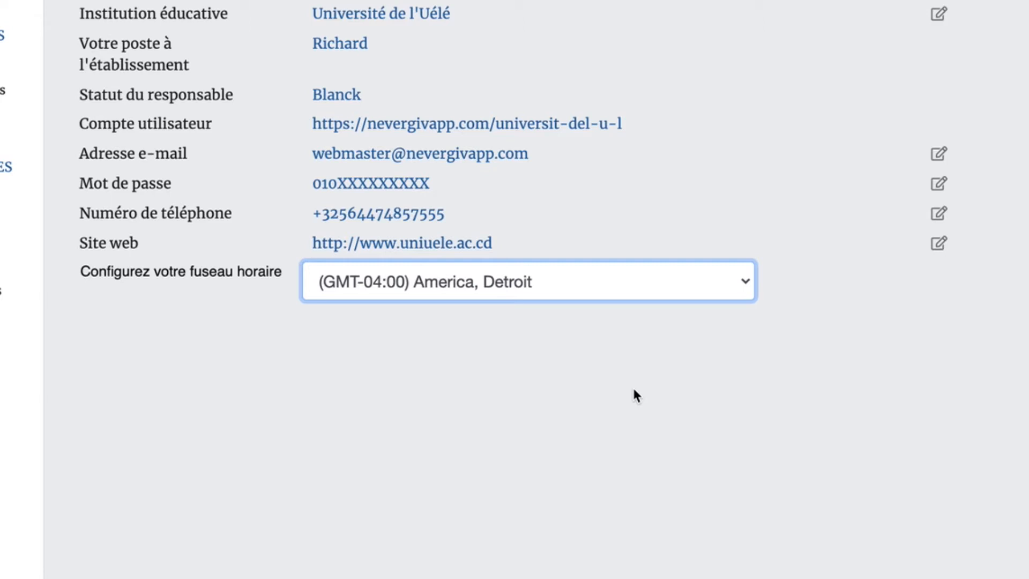
- Open Localisations et informations and view the complete-address edit form with its country choices, closing it without saving
click(146, 97)
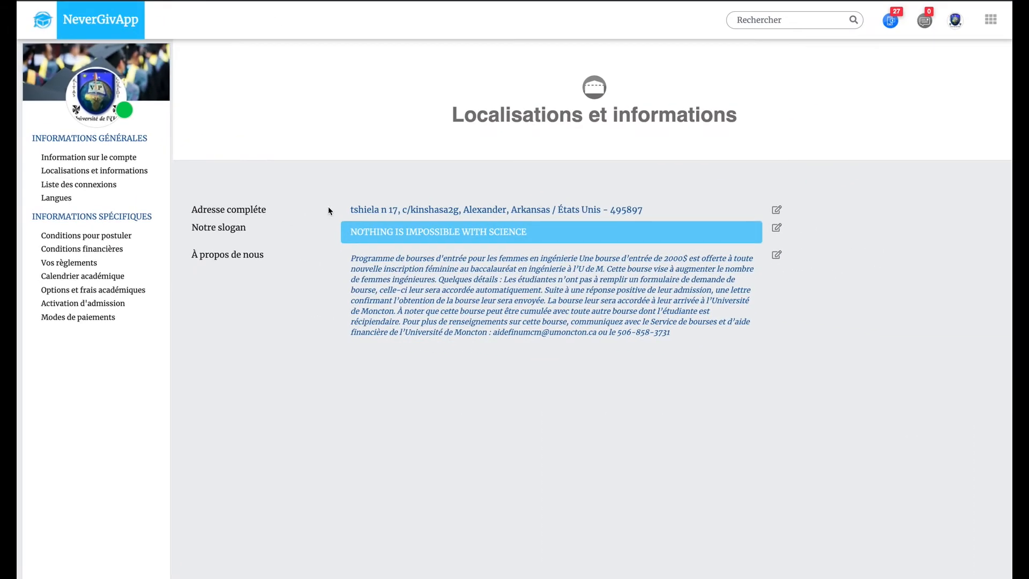
click(777, 211)
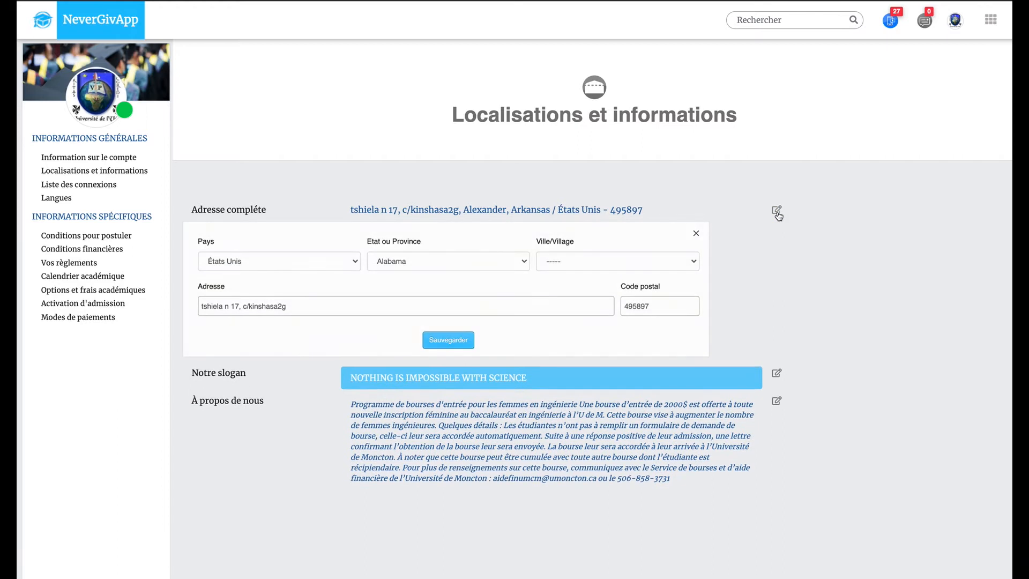
click(331, 268)
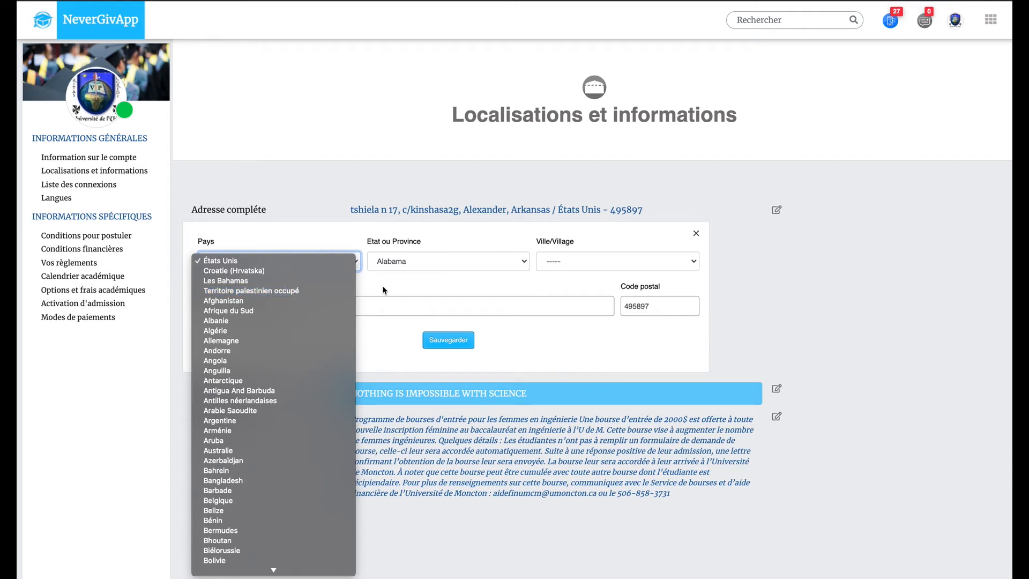
click(383, 300)
click(696, 233)
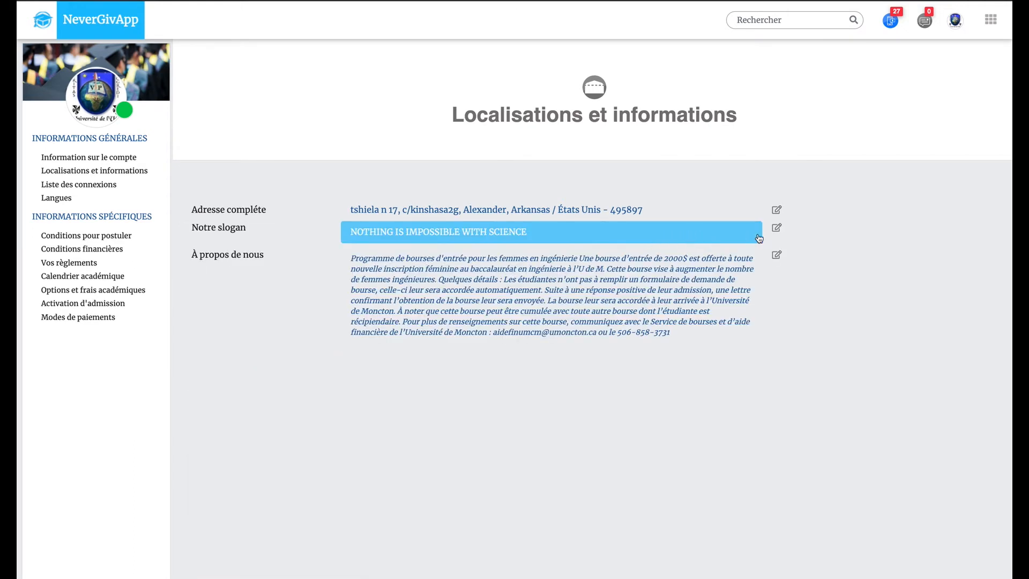
- View the edit forms for the institution's slogan and its À propos de nous description, closing each without saving
click(777, 229)
click(508, 312)
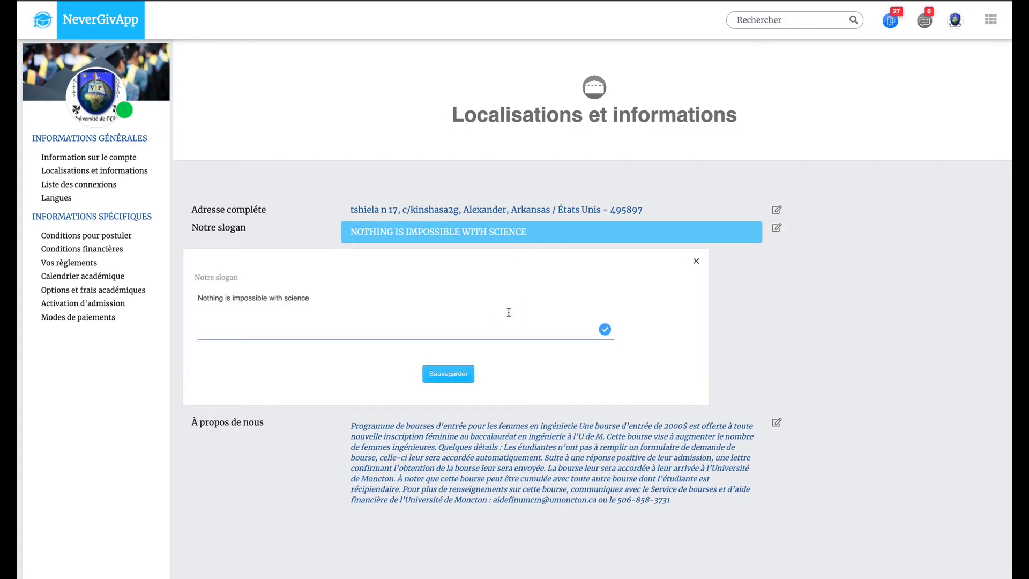
click(696, 263)
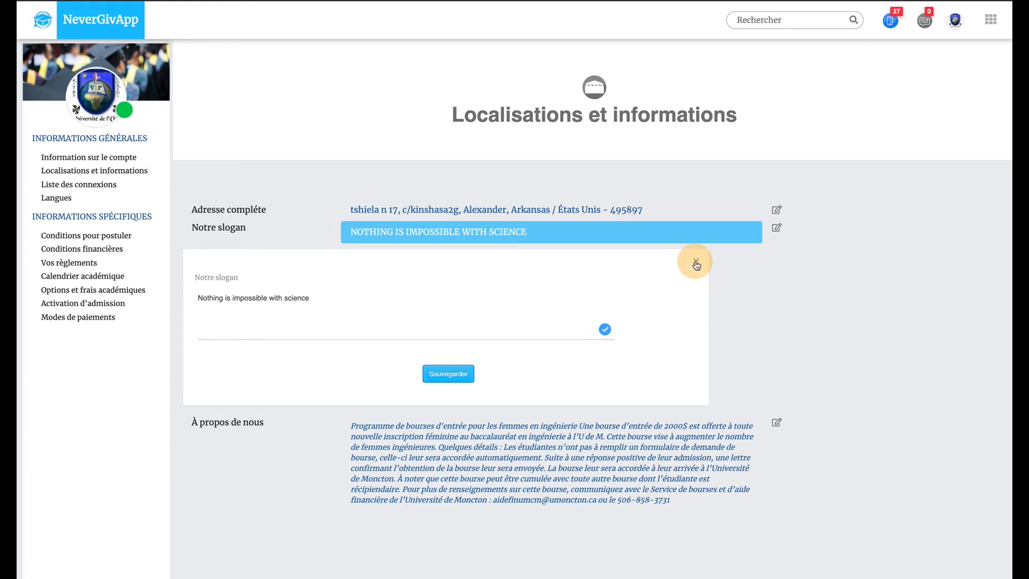
click(777, 258)
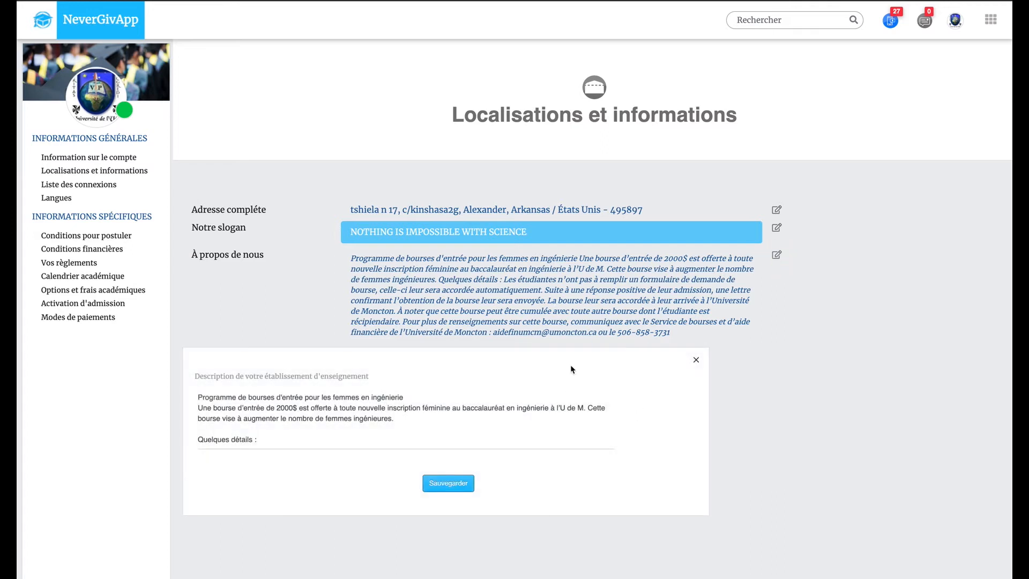
click(696, 361)
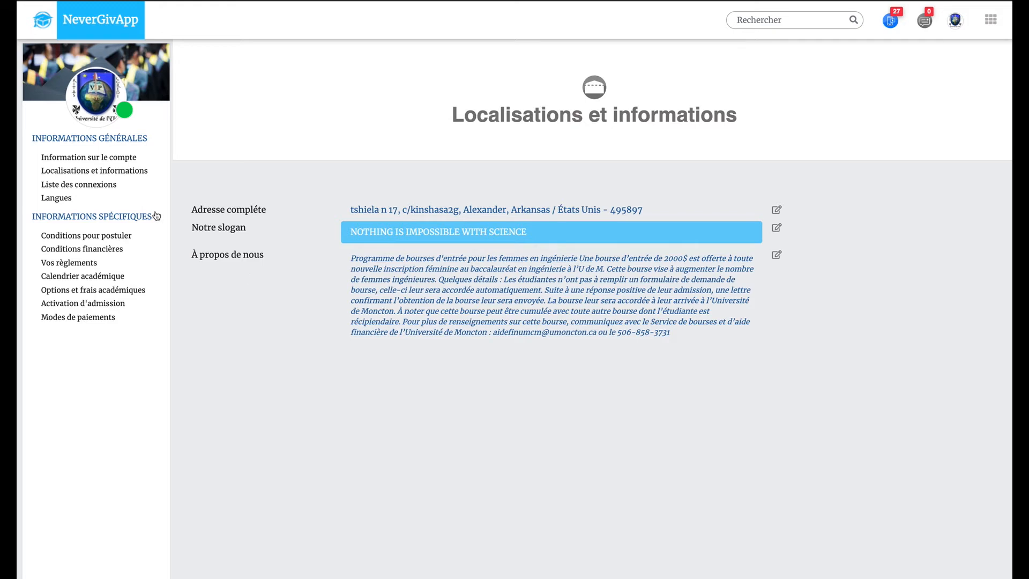
- Review the devices under Liste des connexions and view the Langues choices, closing them without switching the language
click(107, 188)
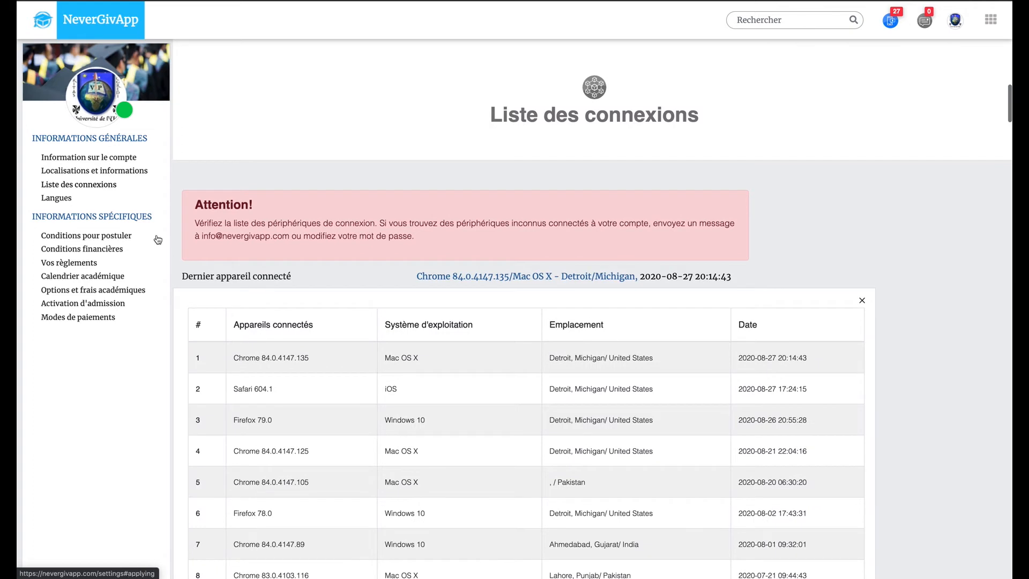
scroll(344, 365, down, 3)
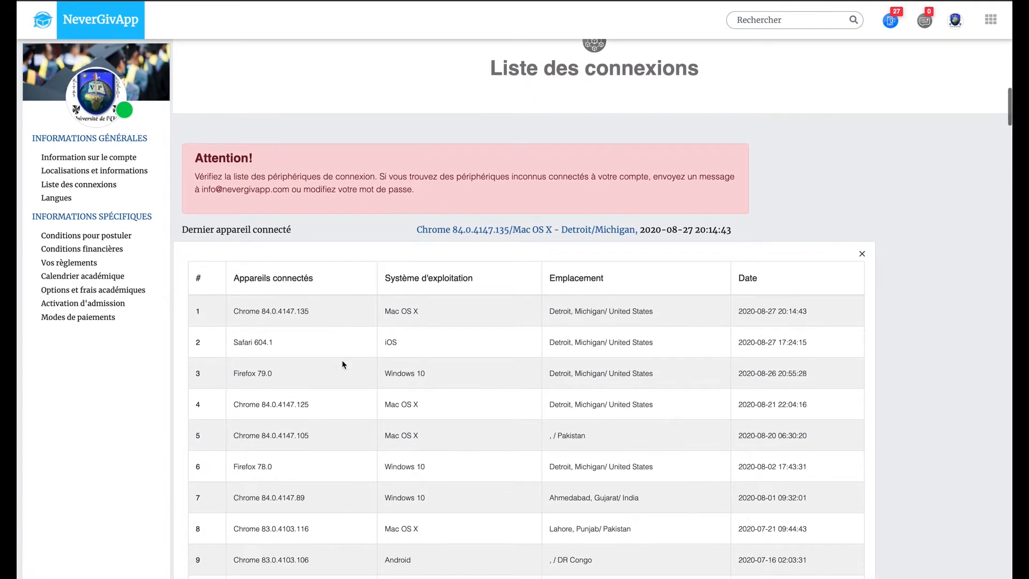
scroll(344, 365, up, 1)
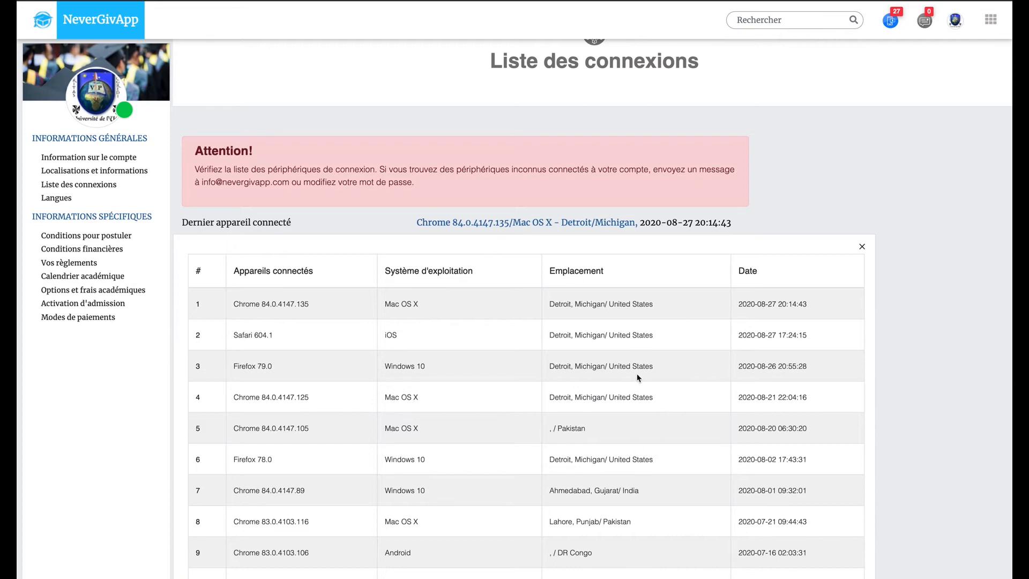
click(57, 198)
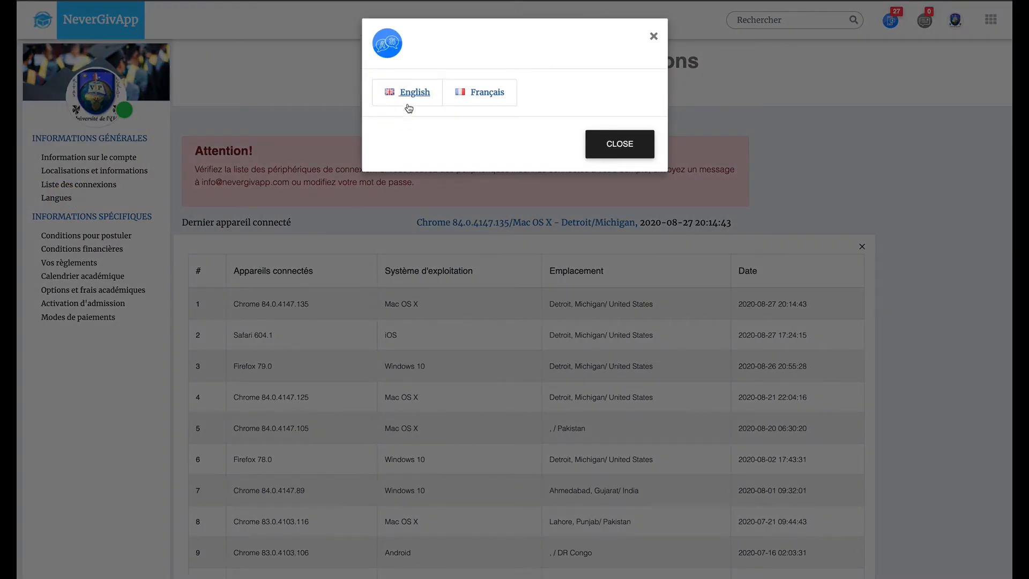
click(409, 275)
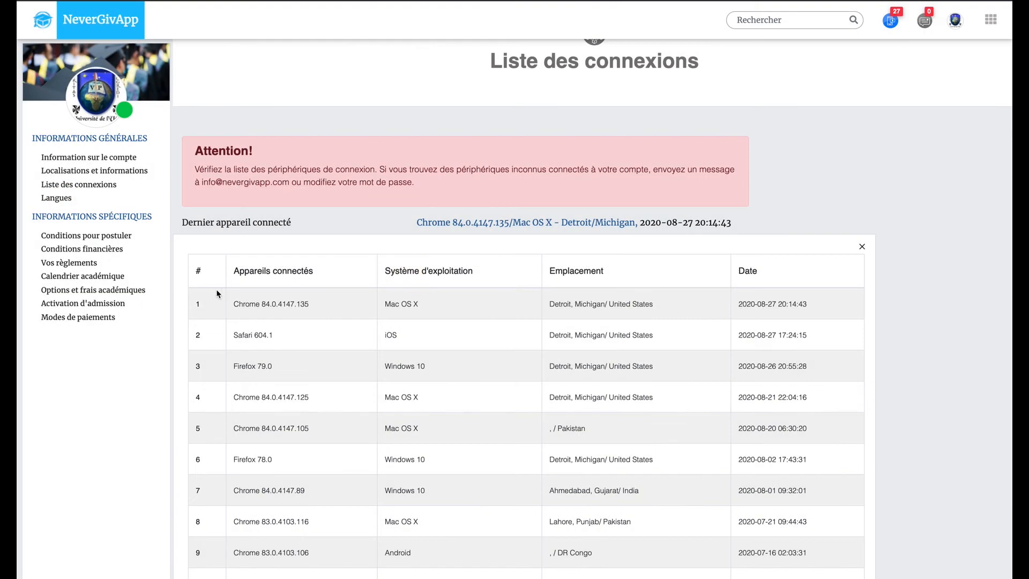
- Examine the Conditions pour postuler section, including its URL field, save option and manual text editor
click(121, 240)
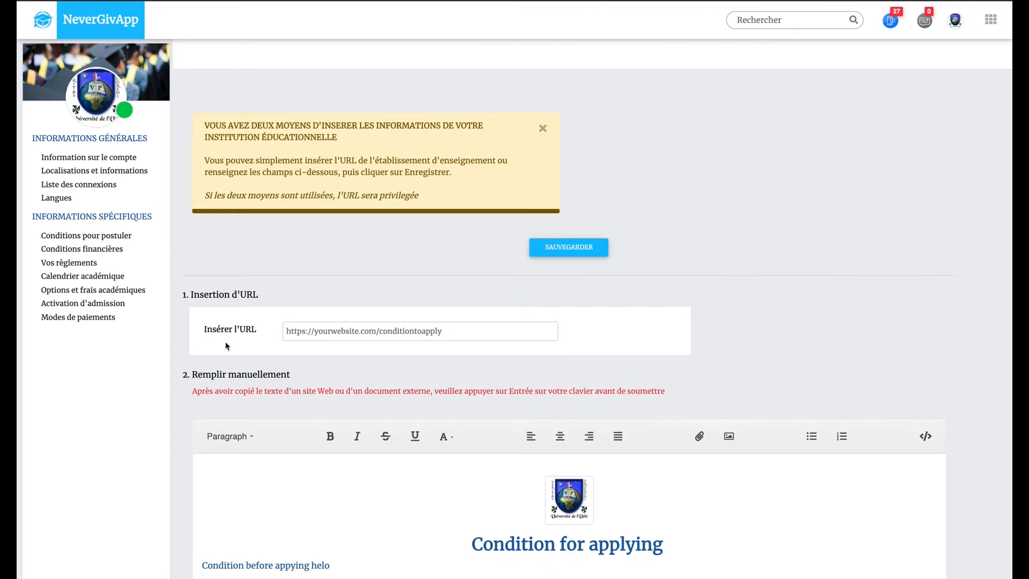
click(453, 332)
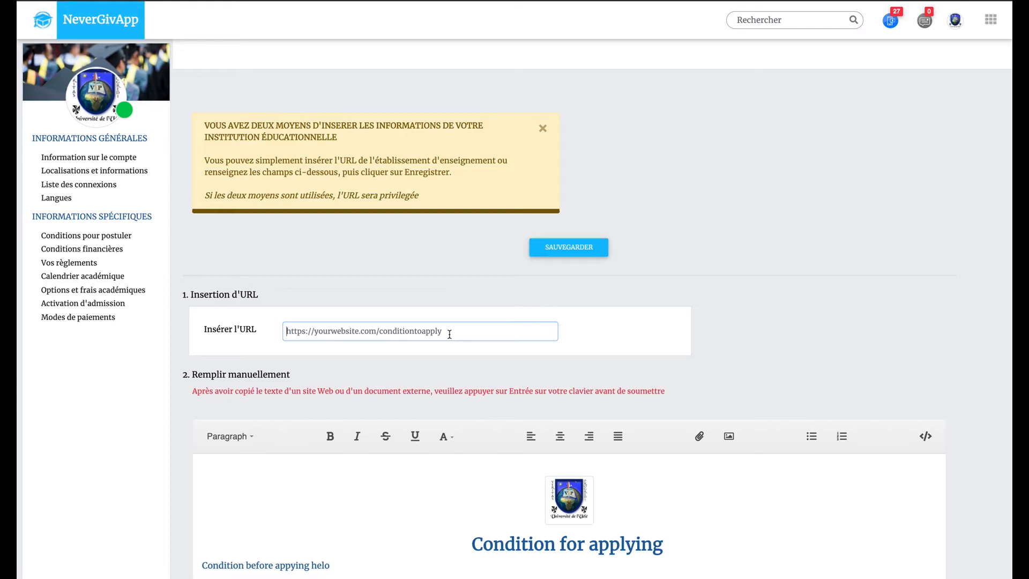
scroll(556, 284, up, 2)
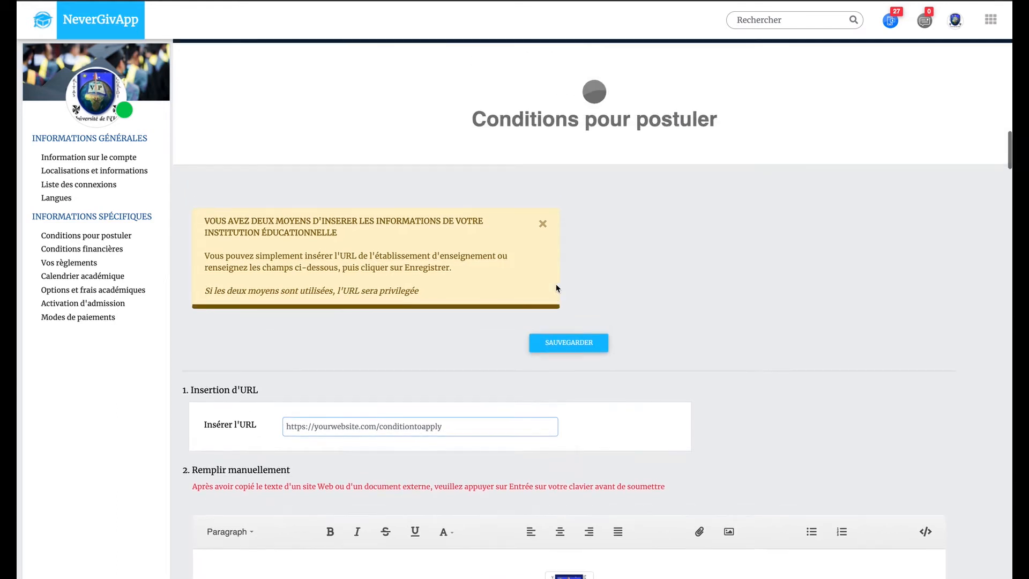
scroll(616, 167, down, 3)
scroll(615, 171, down, 1)
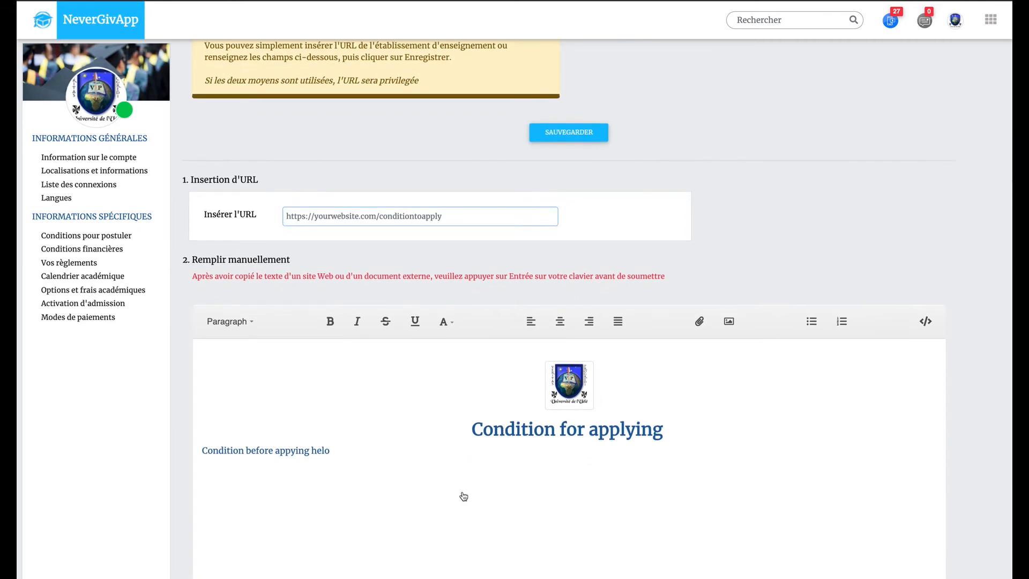
scroll(567, 461, up, 5)
scroll(566, 461, down, 5)
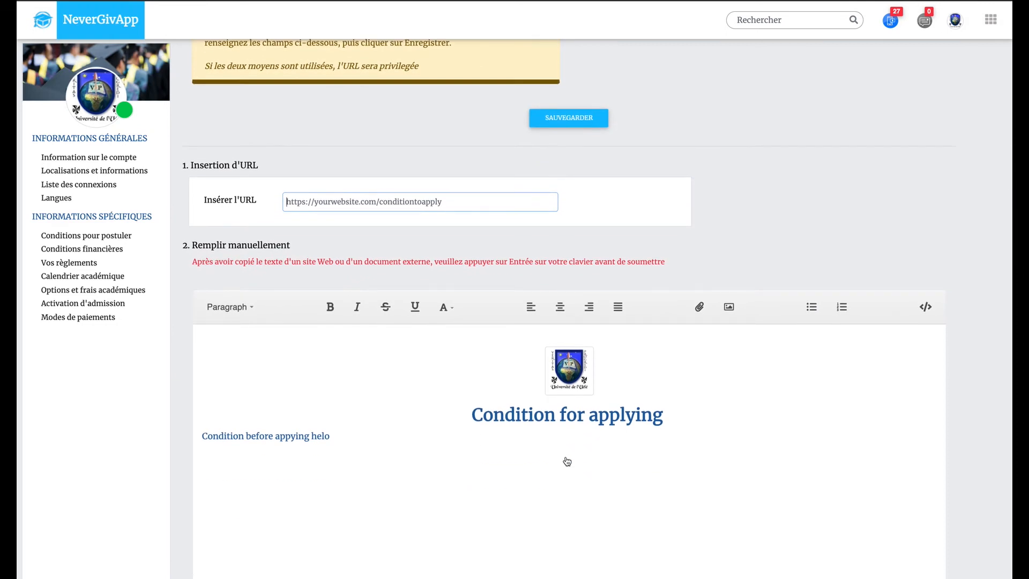
click(432, 446)
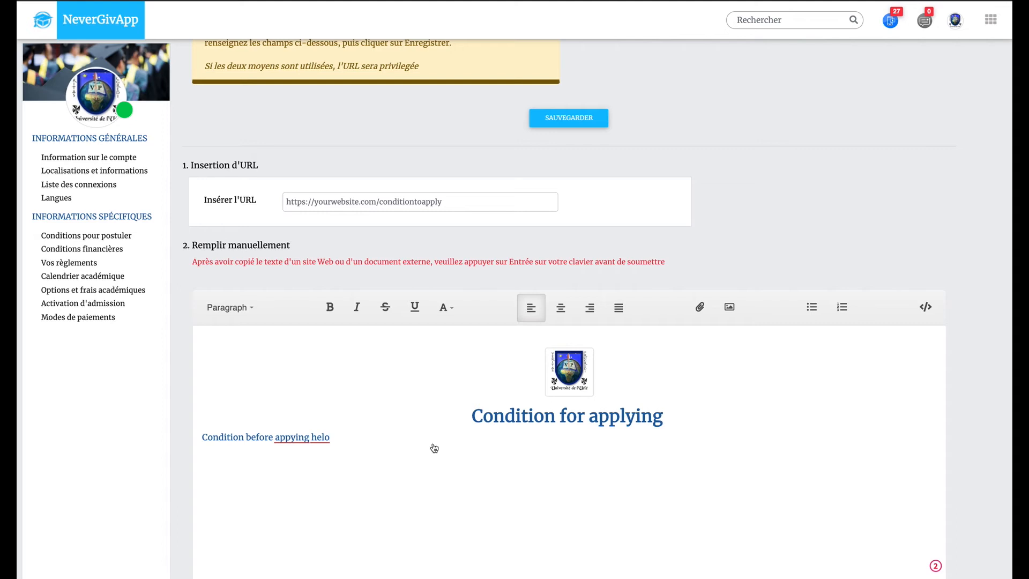
scroll(434, 448, down, 2)
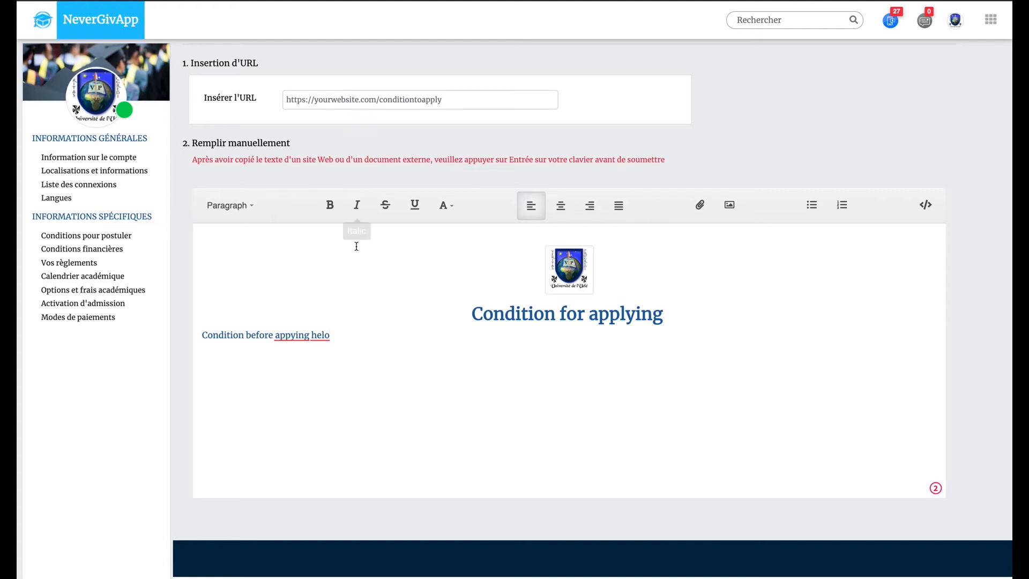
click(351, 99)
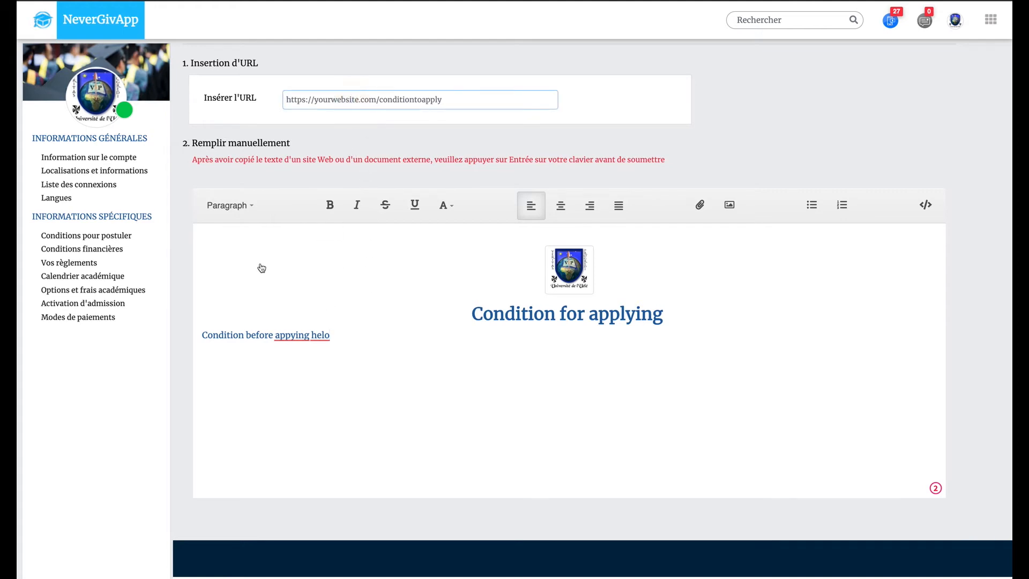
- Examine the Conditions financières section, including its URL field, manual text editor and save option
click(117, 251)
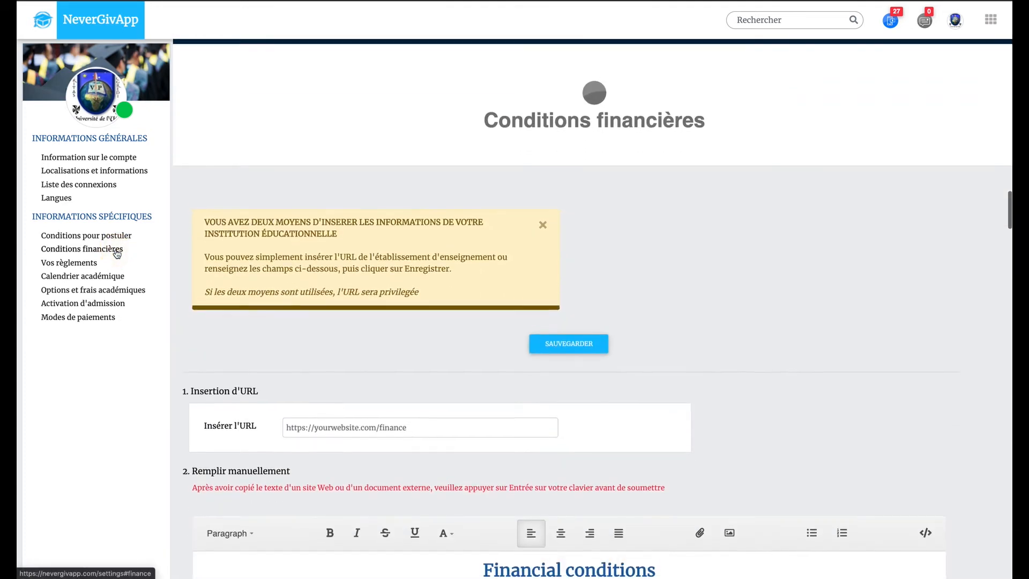
scroll(230, 333, down, 4)
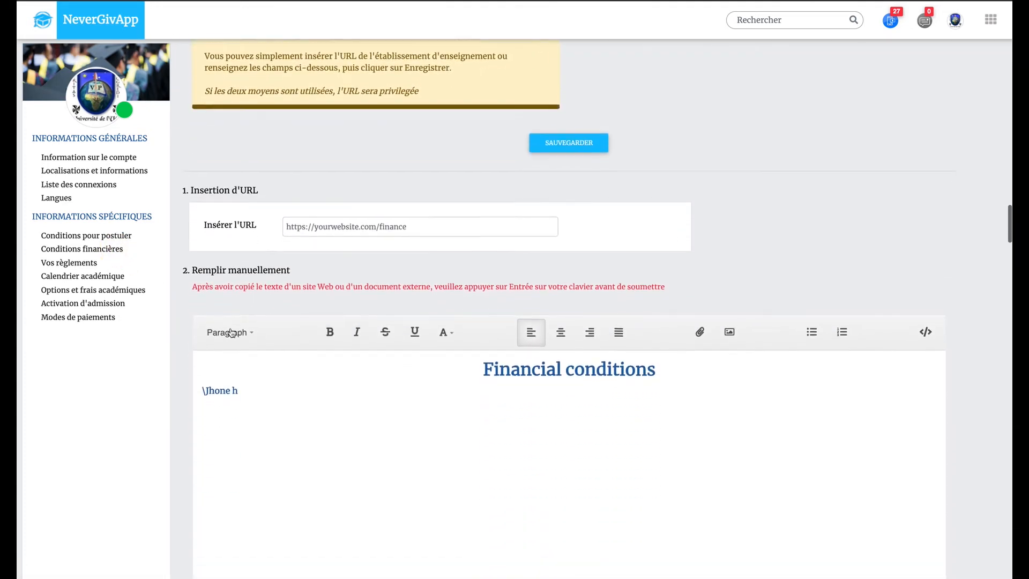
scroll(230, 333, down, 1)
click(339, 187)
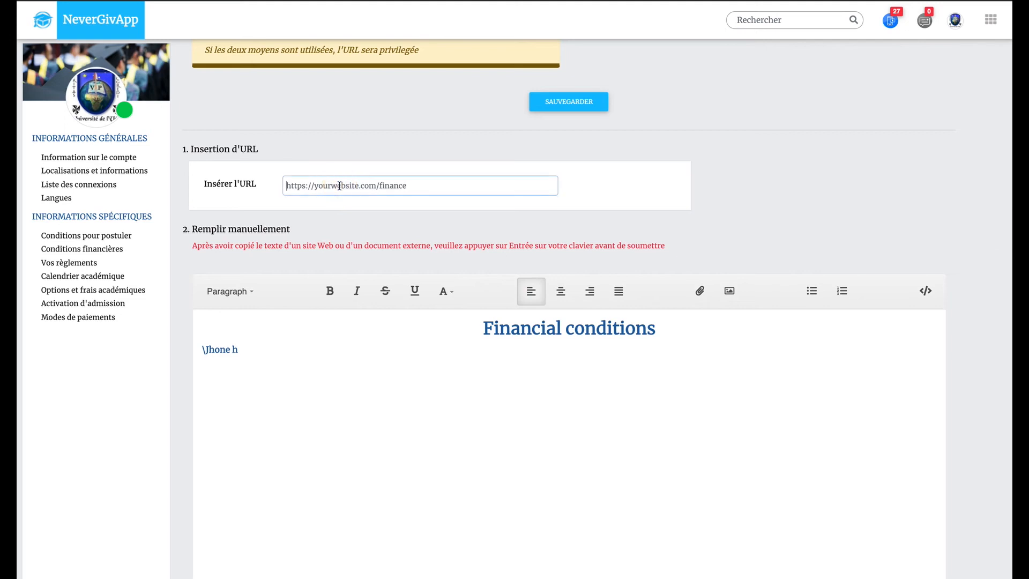
click(413, 190)
click(338, 372)
scroll(337, 373, up, 5)
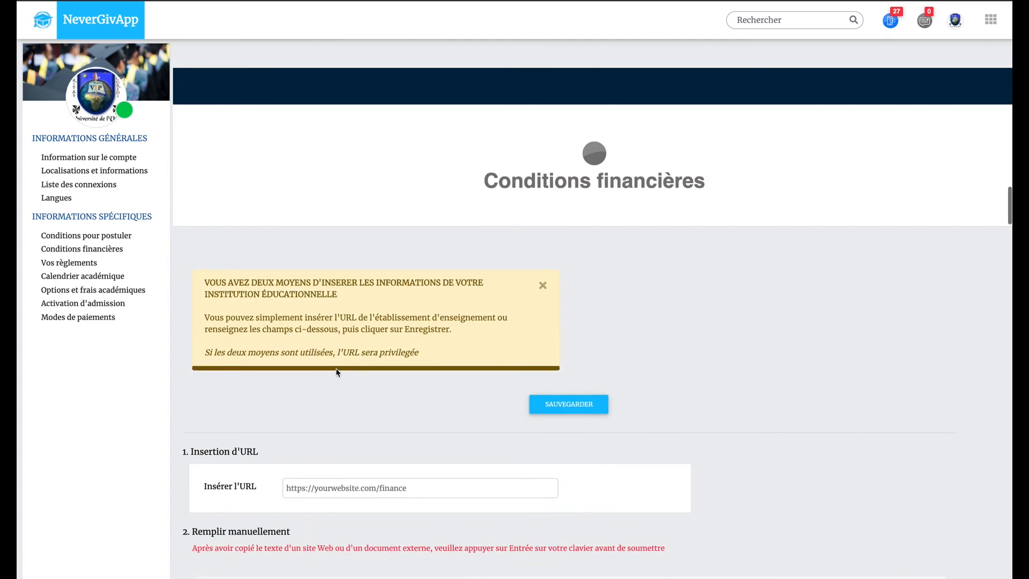
scroll(337, 373, down, 3)
scroll(337, 374, down, 1)
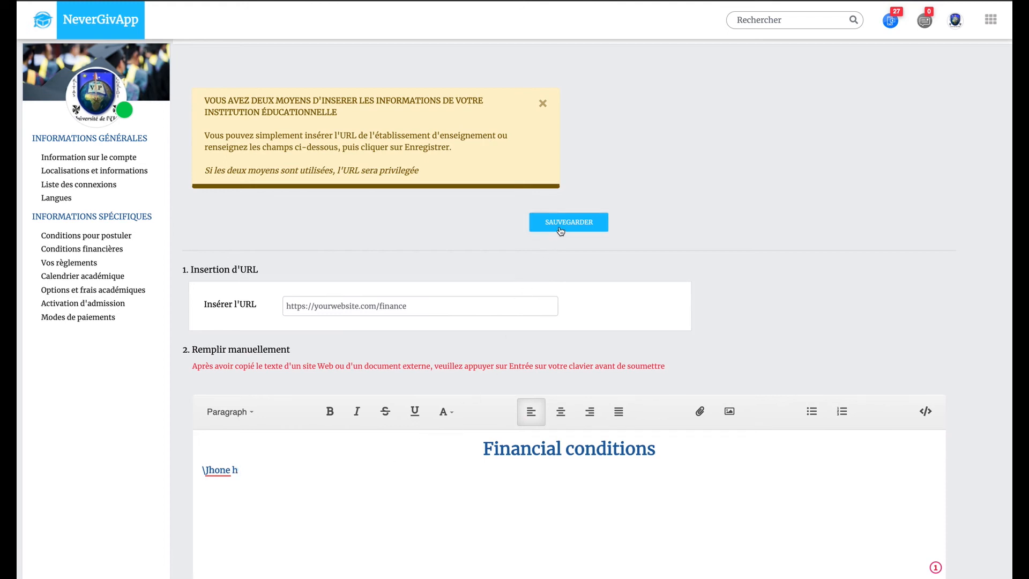
- Examine the Vos règlements section, including its URL field, manual text editor and save option
click(86, 265)
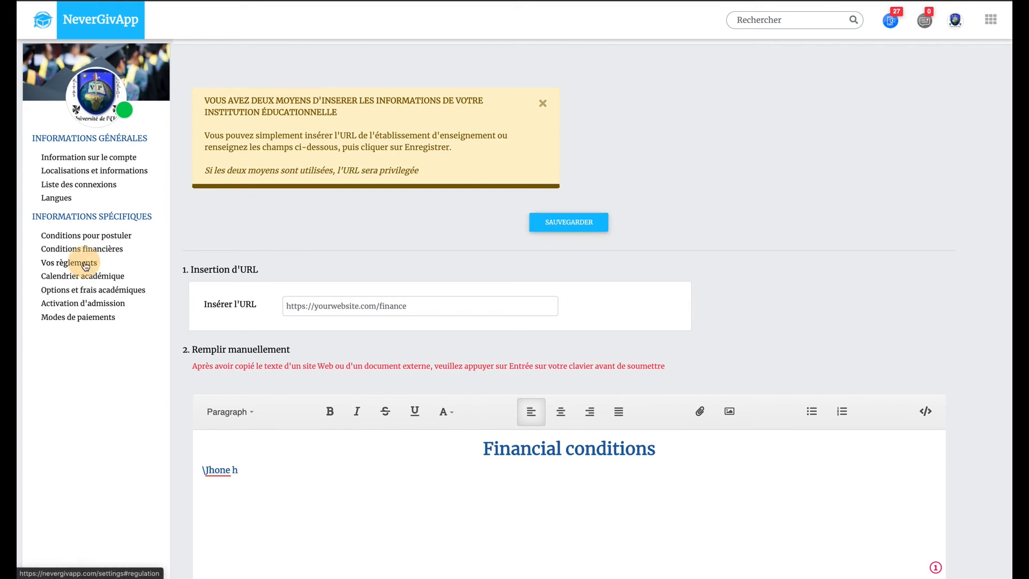
scroll(332, 345, down, 5)
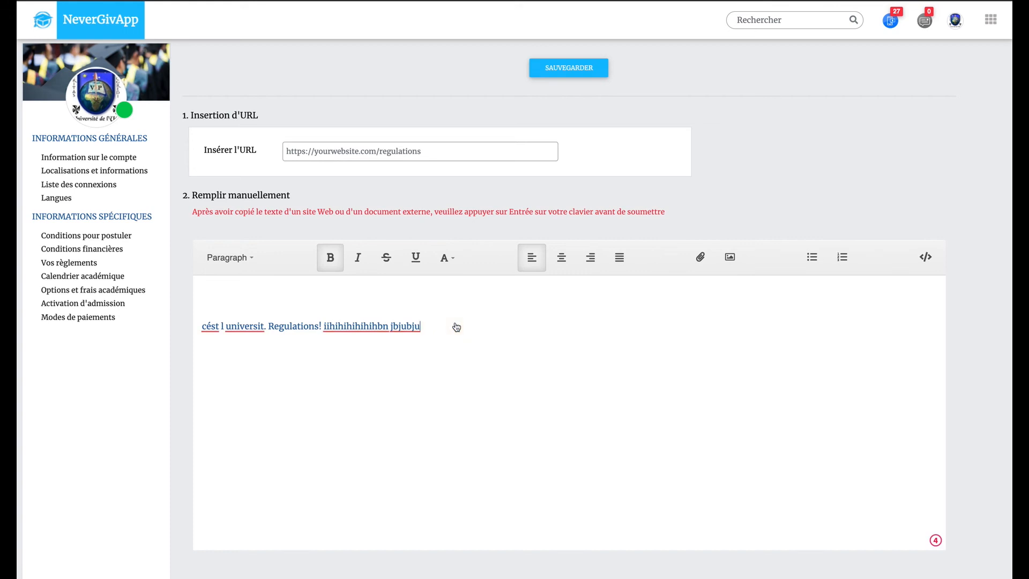
click(420, 156)
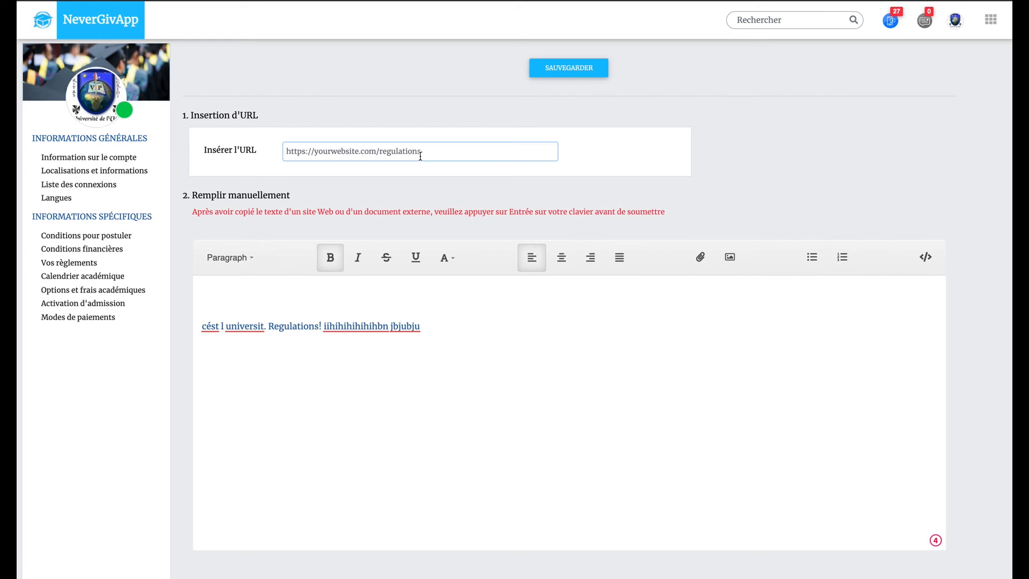
scroll(420, 155, up, 1)
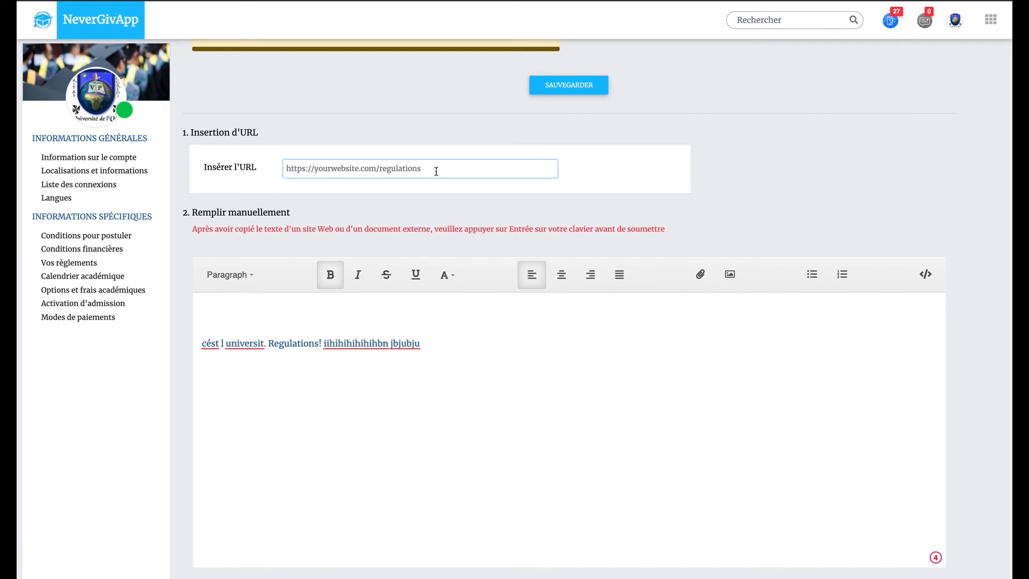
- Review the Calendrier académique section and its URL field, and delete the 03-03-2020 "La fete de noel" event from Hiver
click(113, 281)
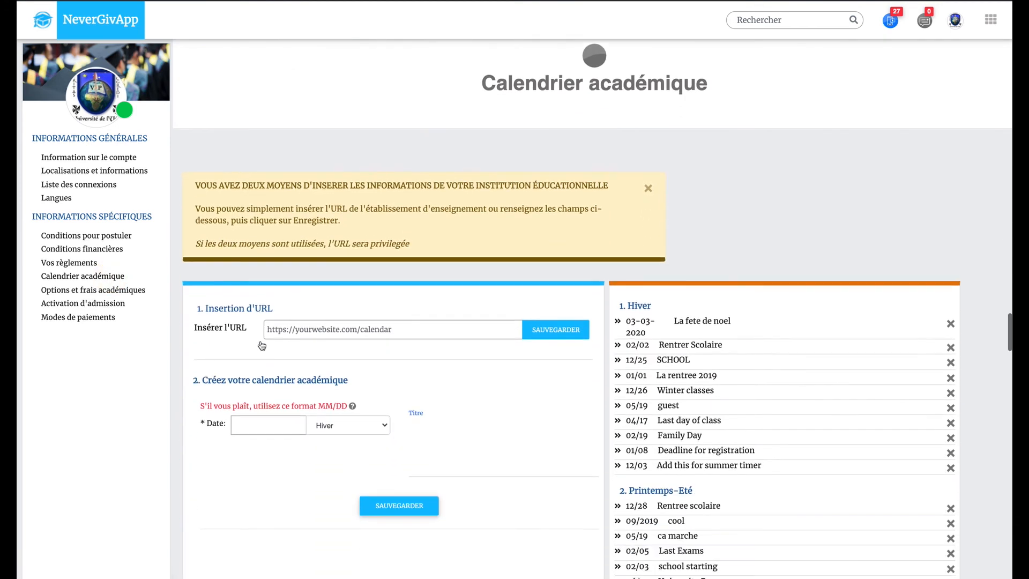
click(282, 230)
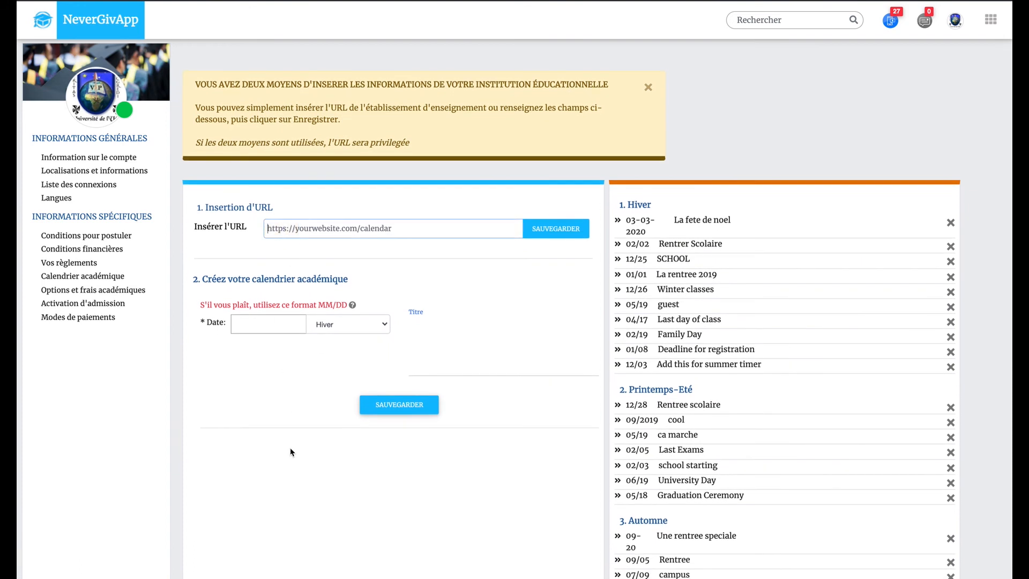
scroll(292, 452, down, 1)
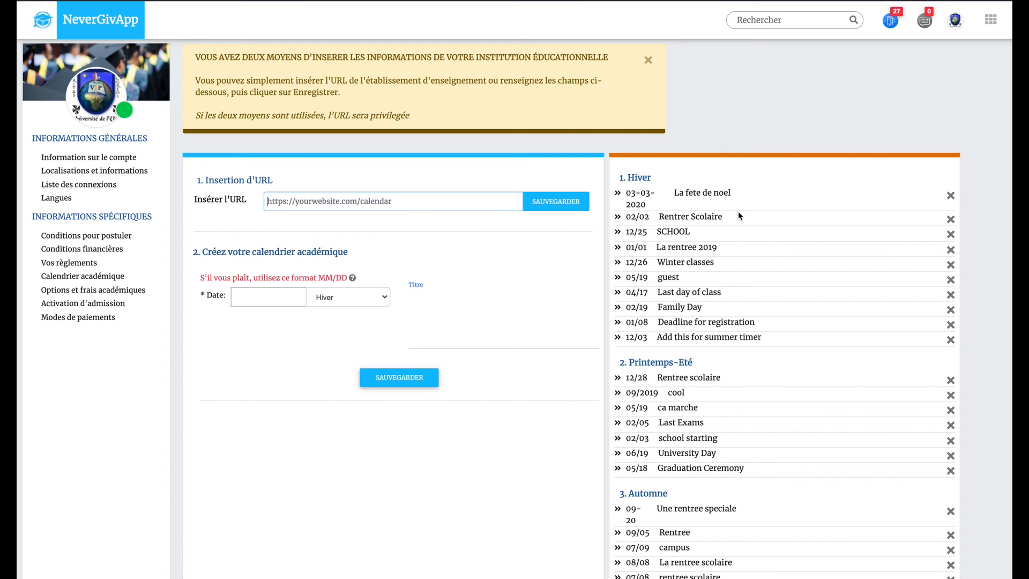
click(950, 197)
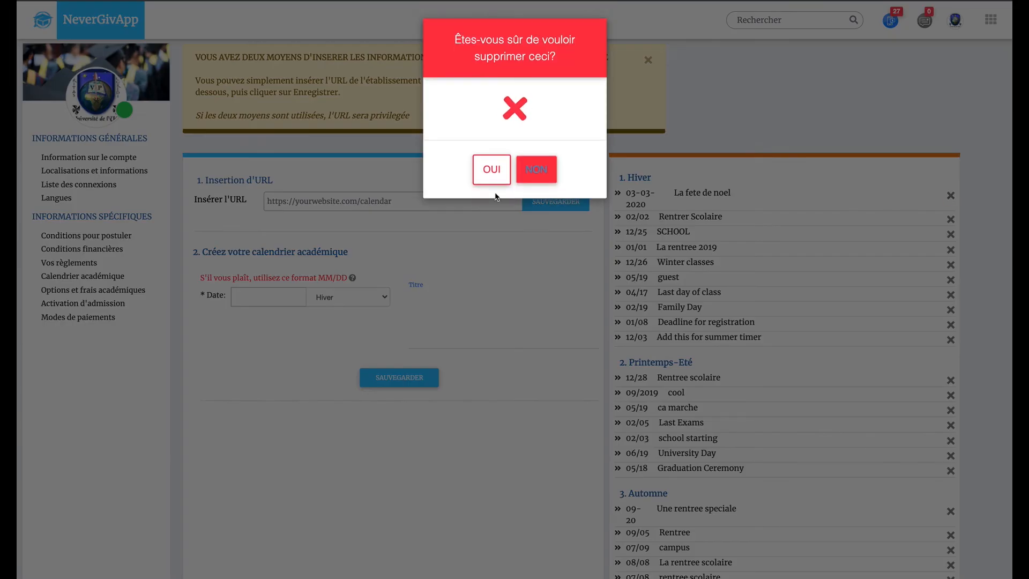
click(491, 171)
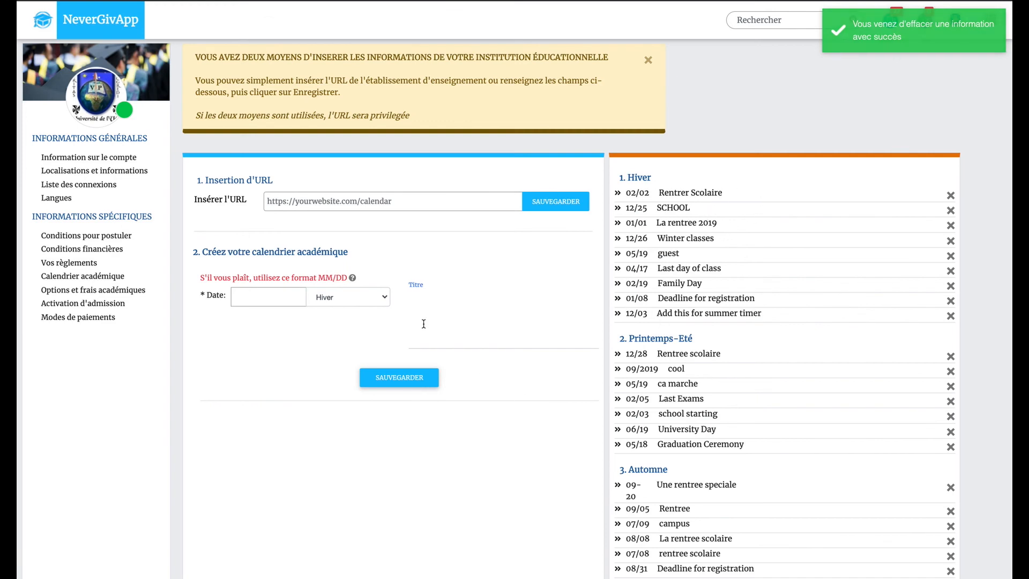
- View the Options et frais académiques section
click(103, 291)
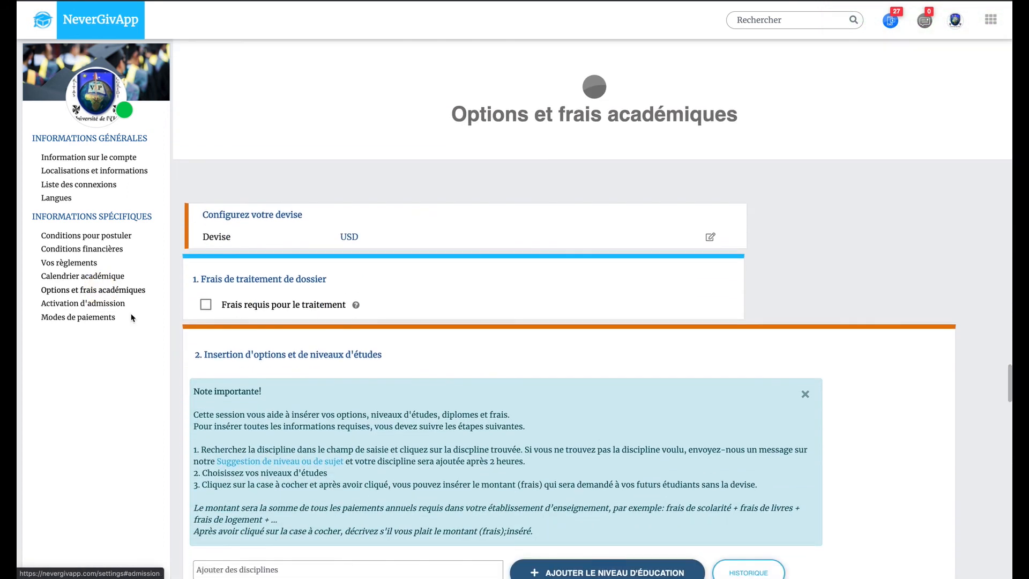